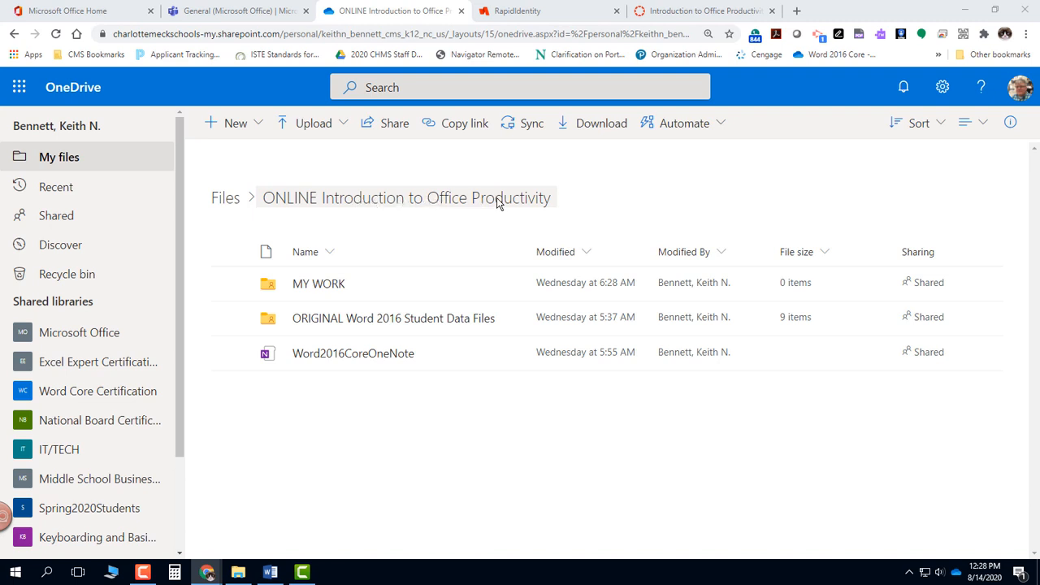
Copy Clients.docx from folder 06 of ORIGINAL Word 2016 Student Data Files to the MY WORK folder in your OneDrive
click(414, 323)
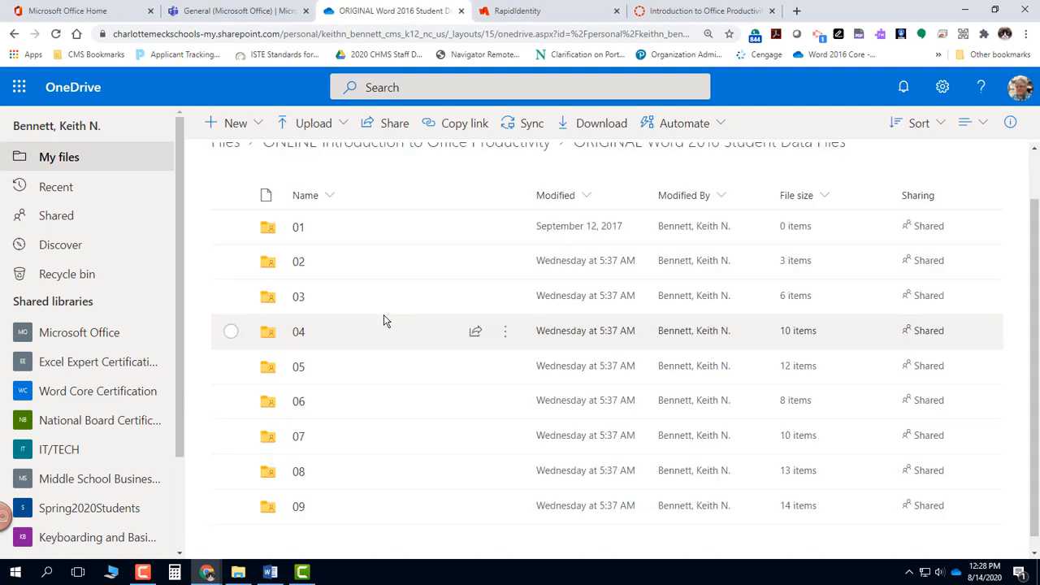
click(299, 403)
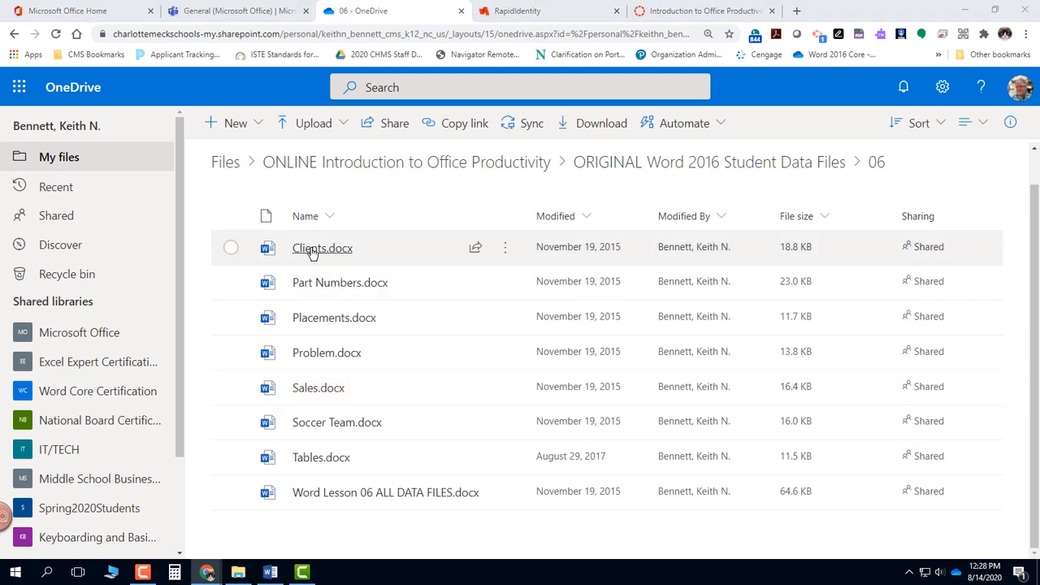
mouse_move(313, 254)
click(506, 251)
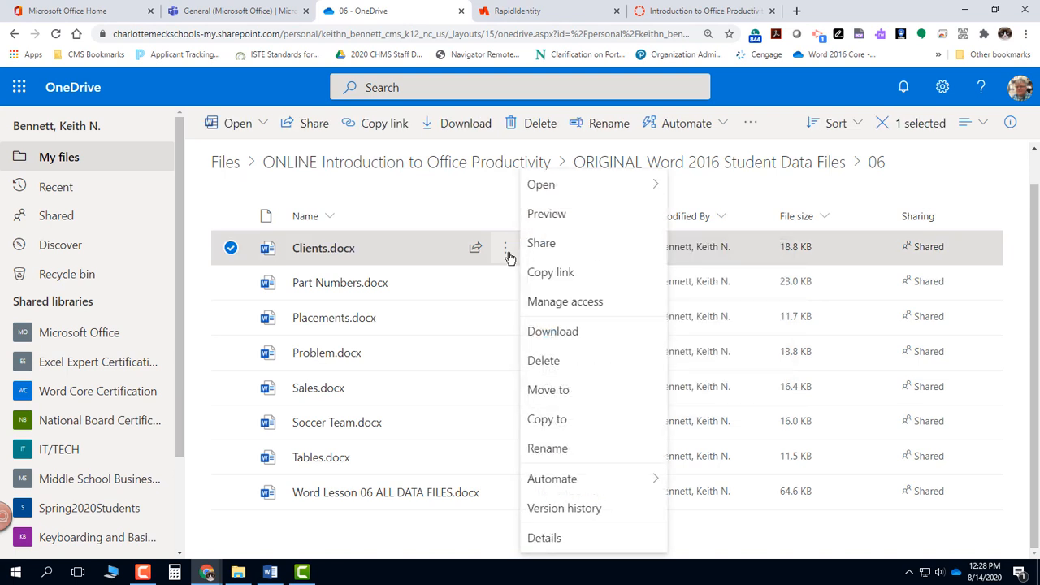
click(565, 421)
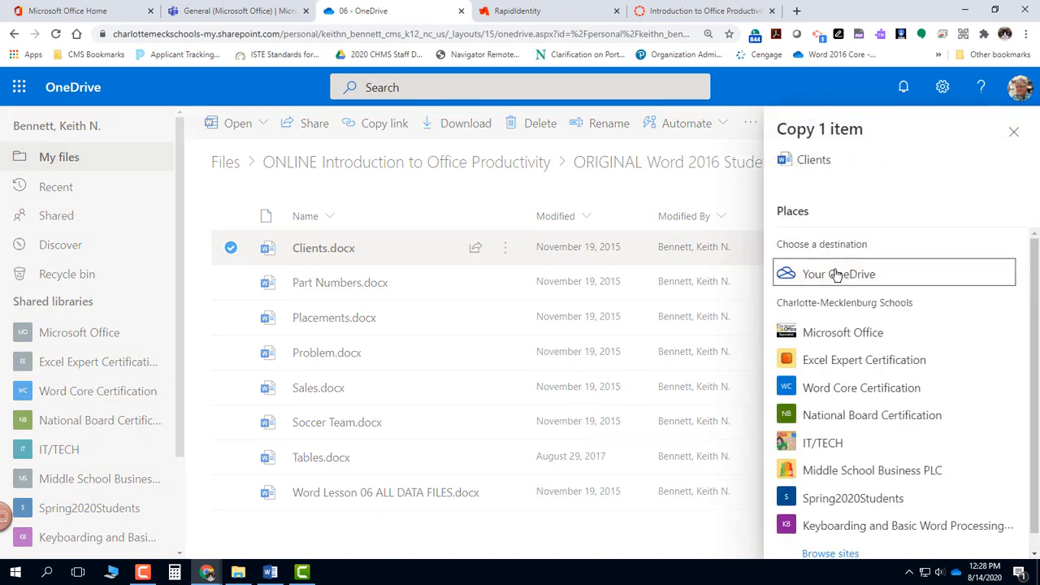
click(837, 275)
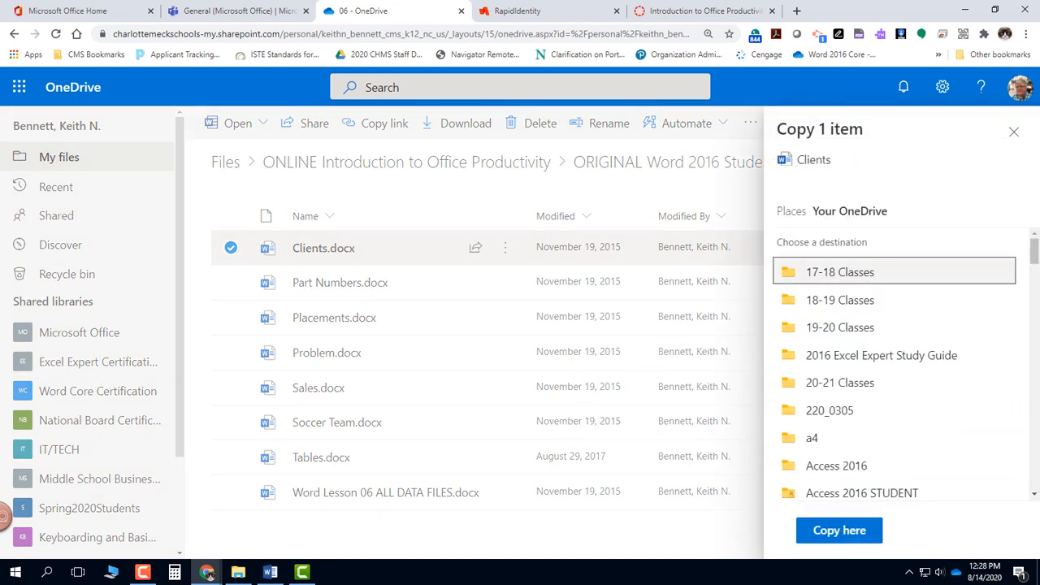
scroll(998, 364, down, 10)
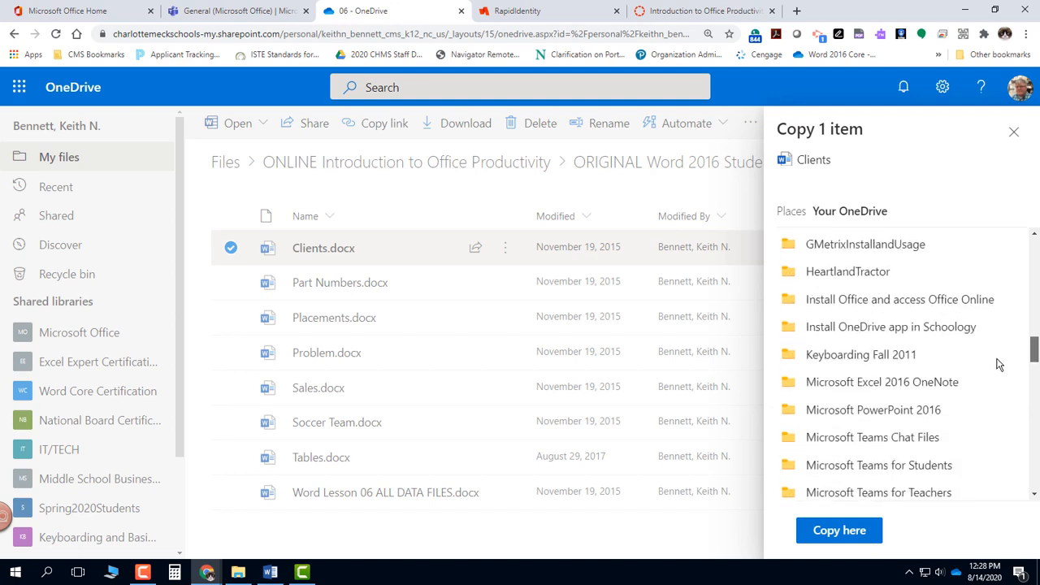
scroll(999, 365, down, 3)
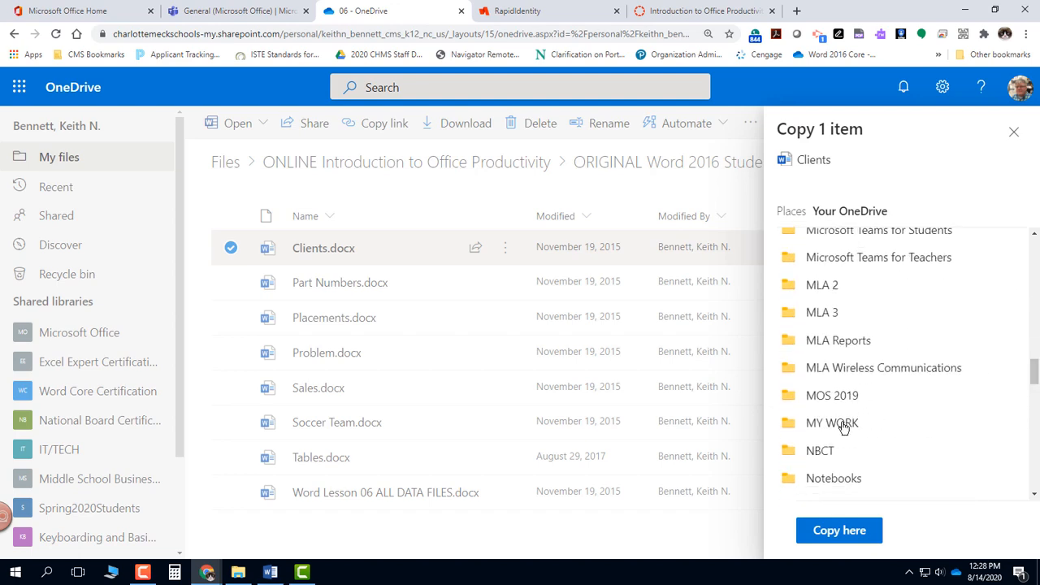
click(844, 423)
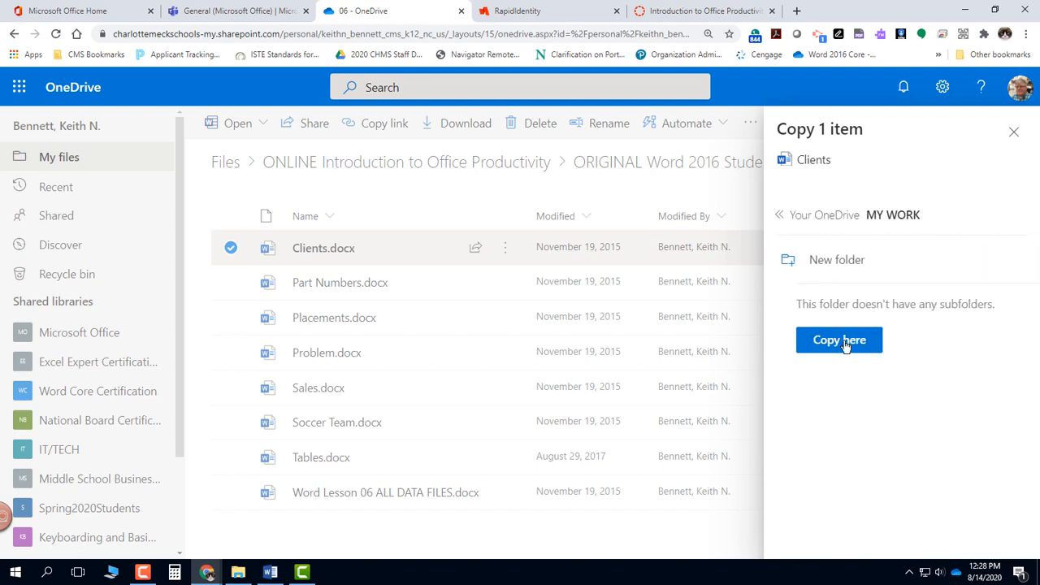
click(843, 341)
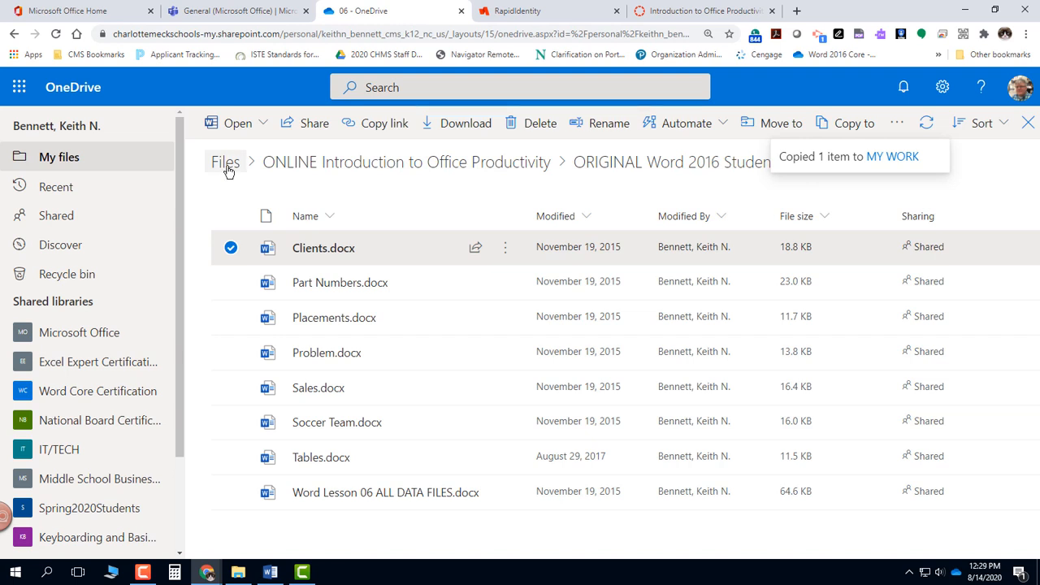
Open the copied Clients.docx from the MY WORK folder in My files
click(69, 159)
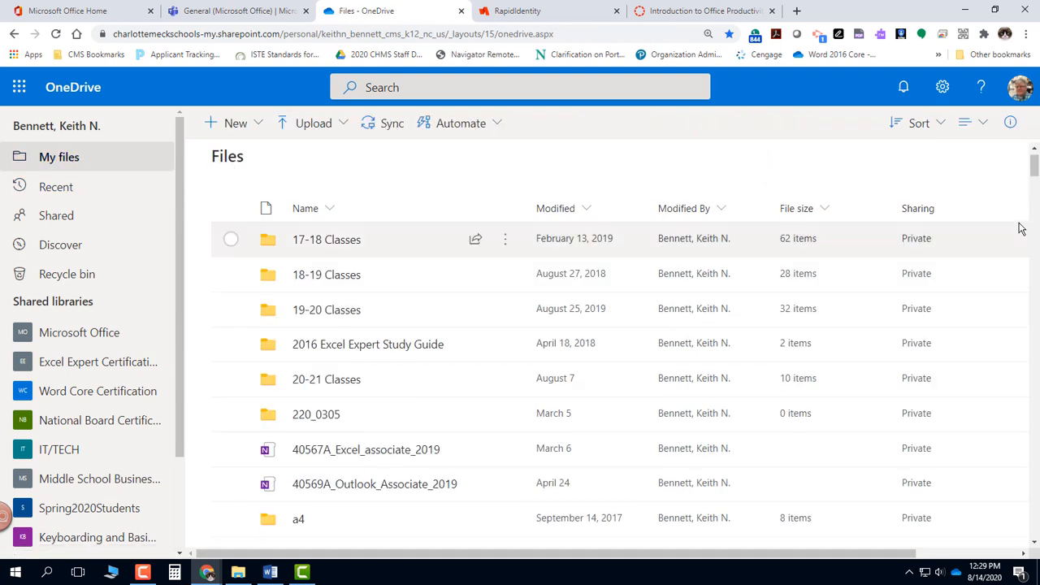
drag(1033, 171, 1023, 273)
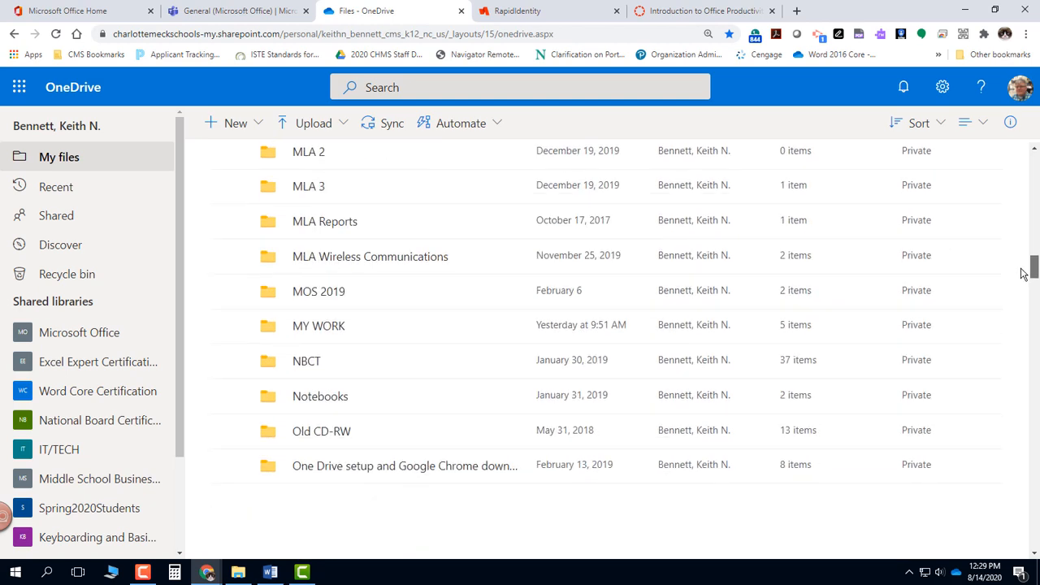
click(318, 321)
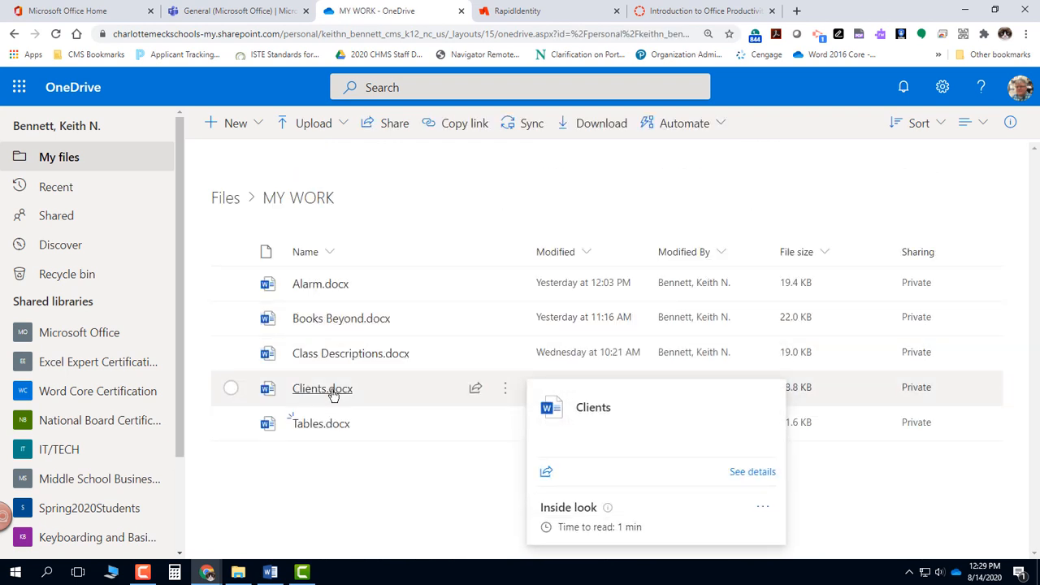
click(335, 396)
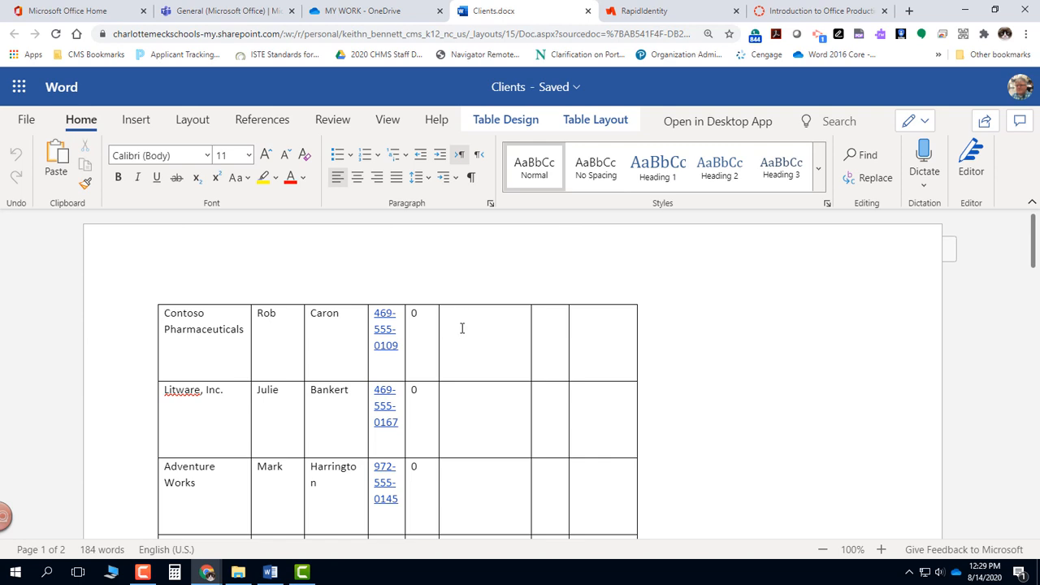
Apply the third Grid Tables style, with blue banded rows, to the clients table
click(186, 330)
click(455, 326)
scroll(470, 329, down, 5)
scroll(471, 330, up, 5)
click(516, 126)
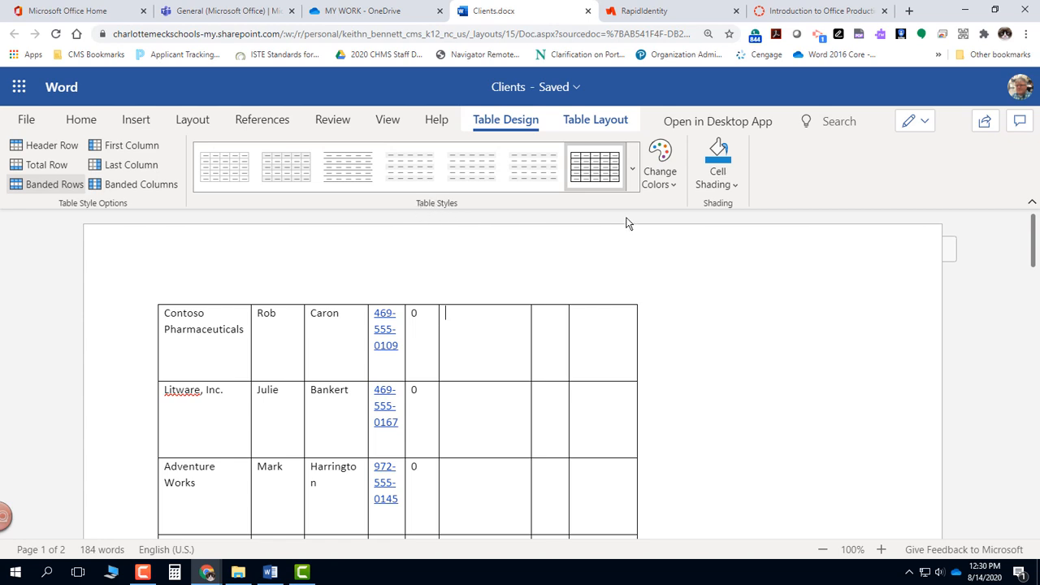
click(634, 168)
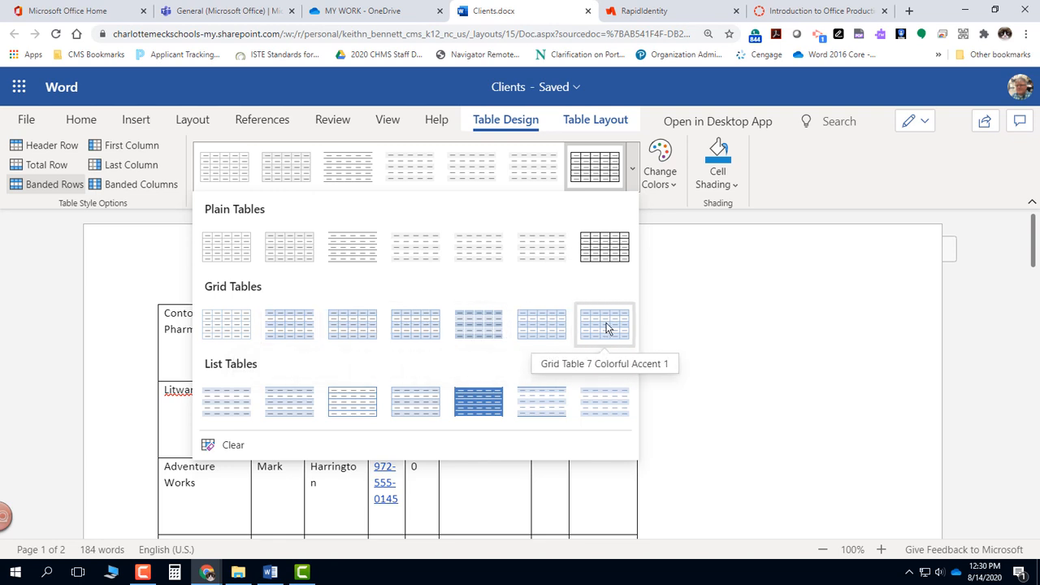
click(363, 333)
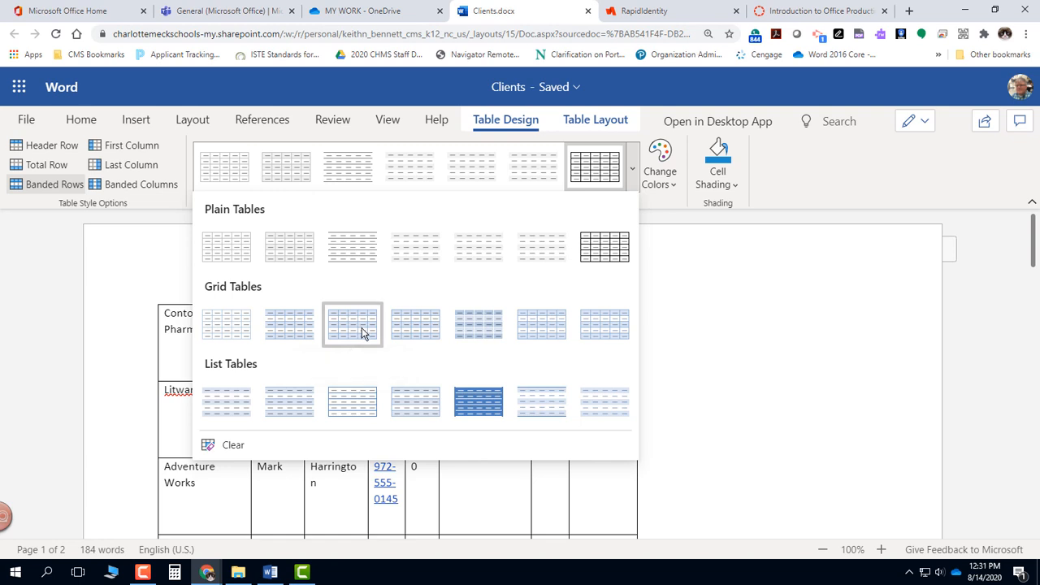
click(352, 325)
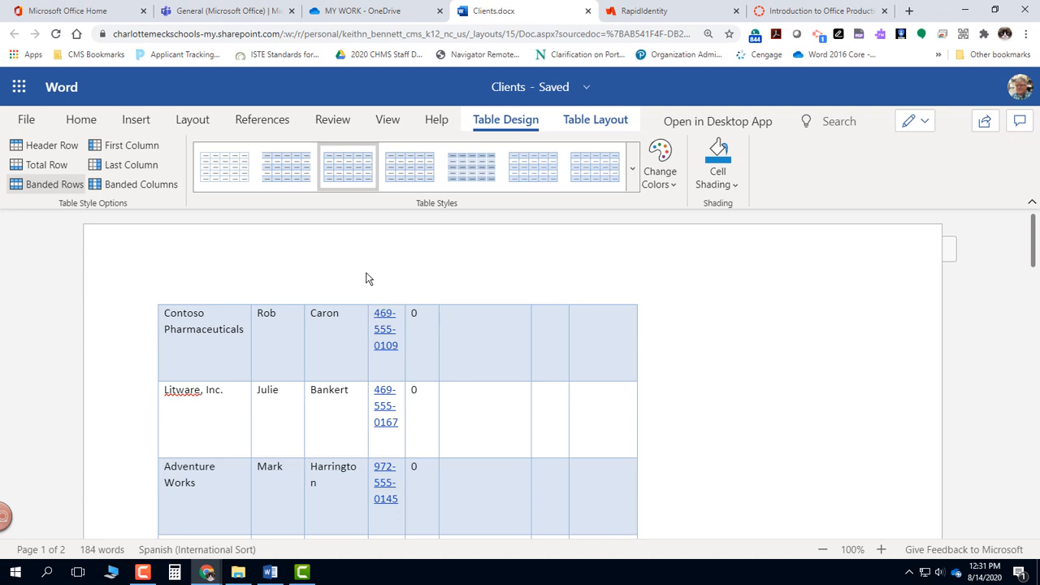
Change the clients table's style color to green
click(670, 180)
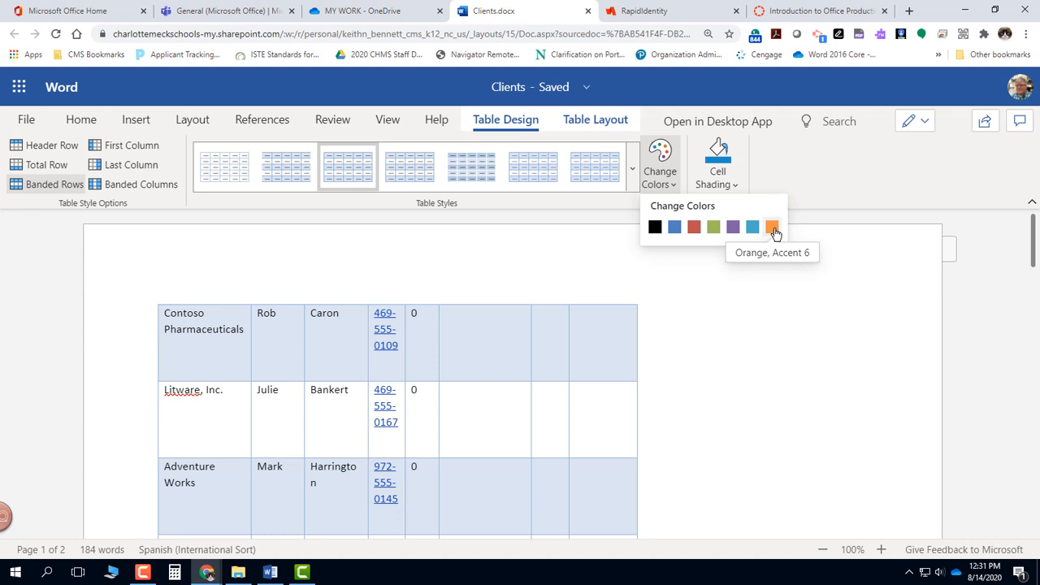
click(713, 230)
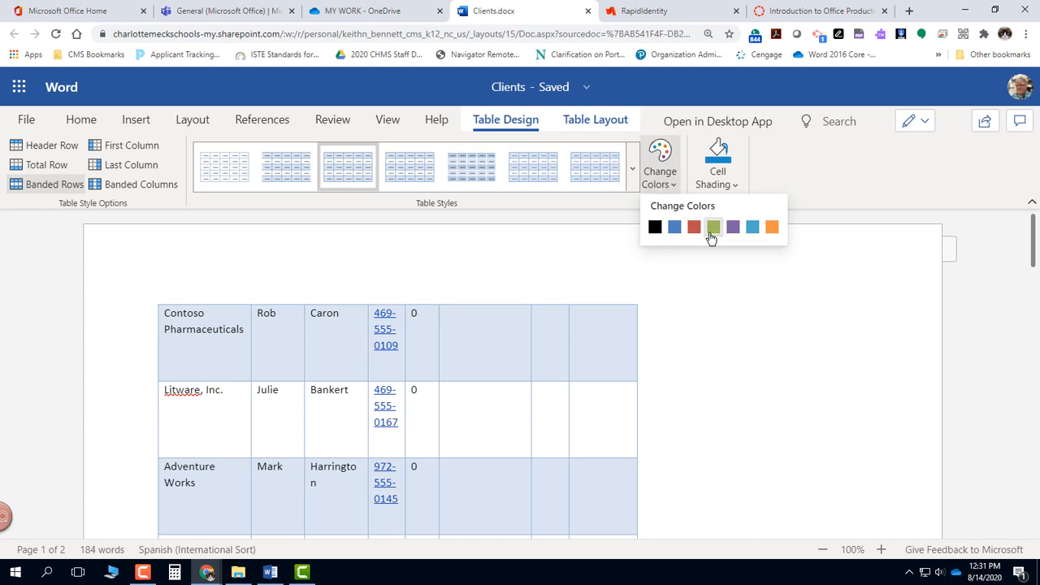
click(712, 234)
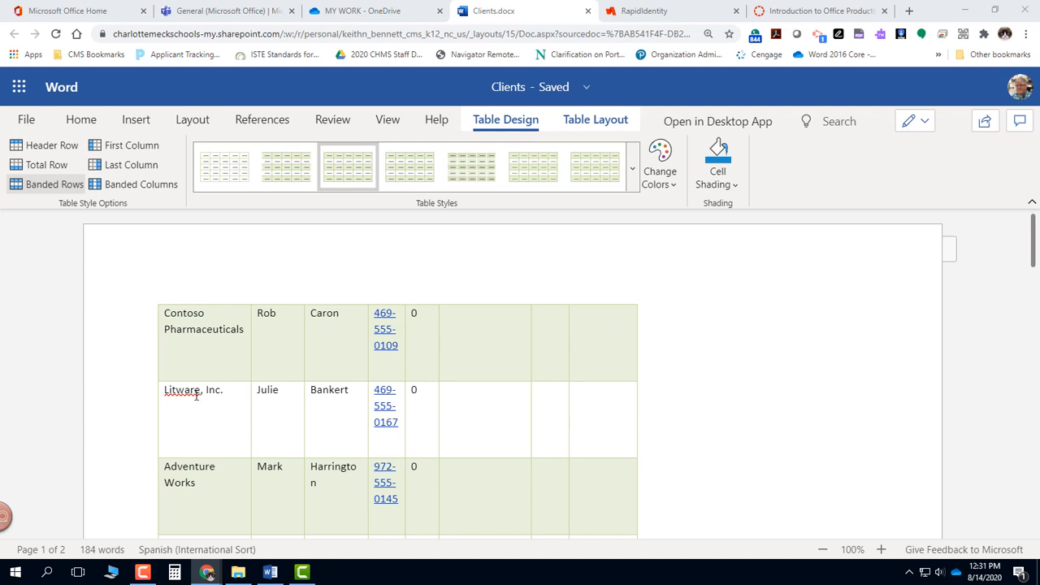
click(633, 176)
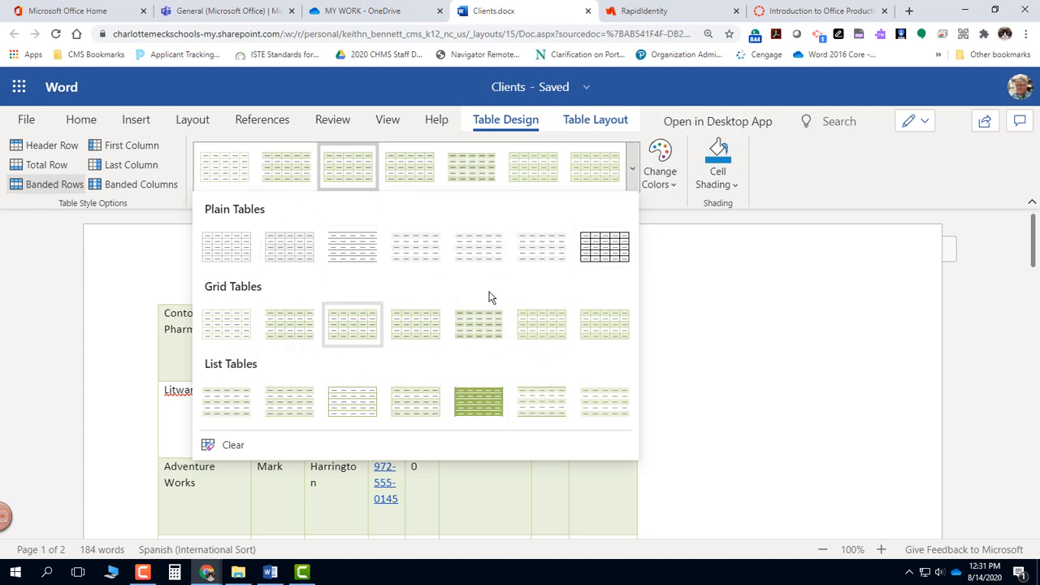
click(714, 273)
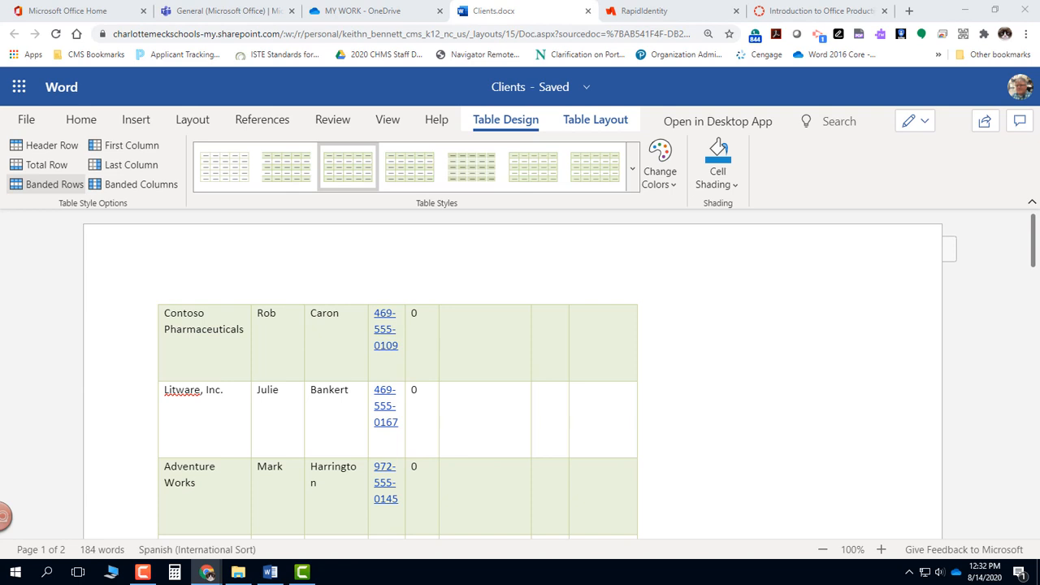
click(632, 183)
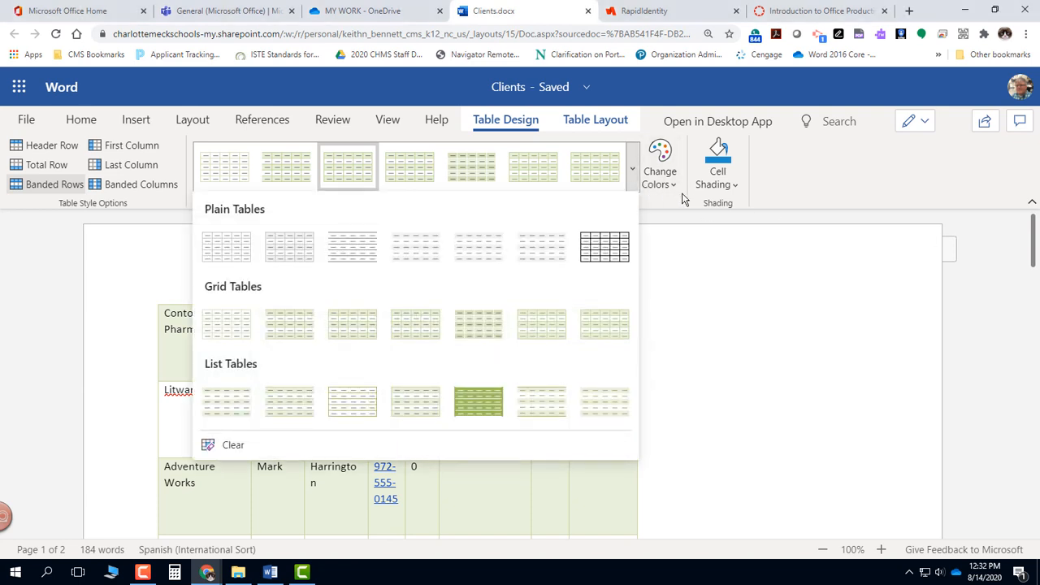
click(672, 185)
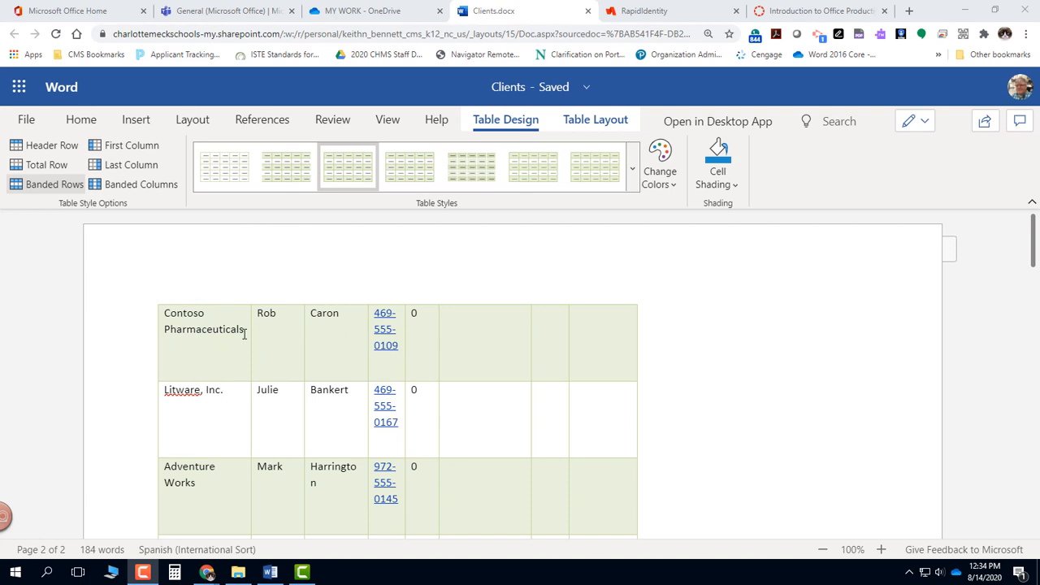
Set the font of the table's entire first column of company names to Garamond
click(196, 300)
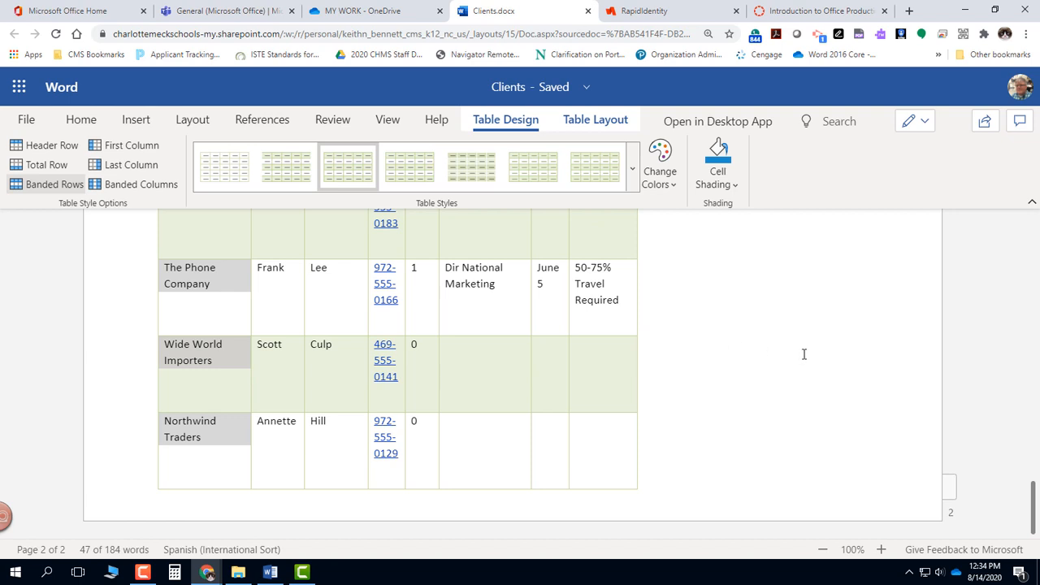
right_click(193, 271)
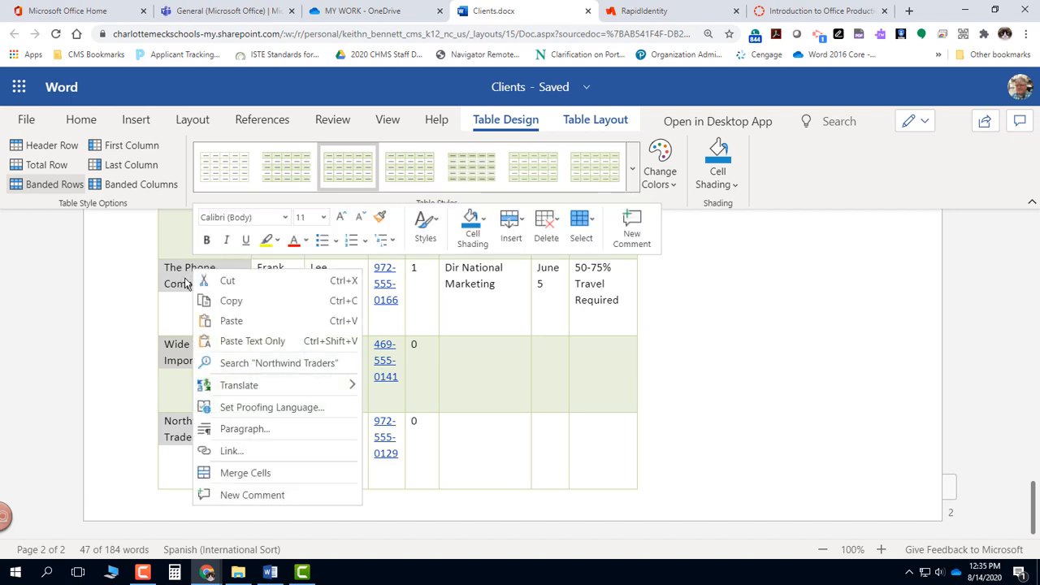
click(284, 217)
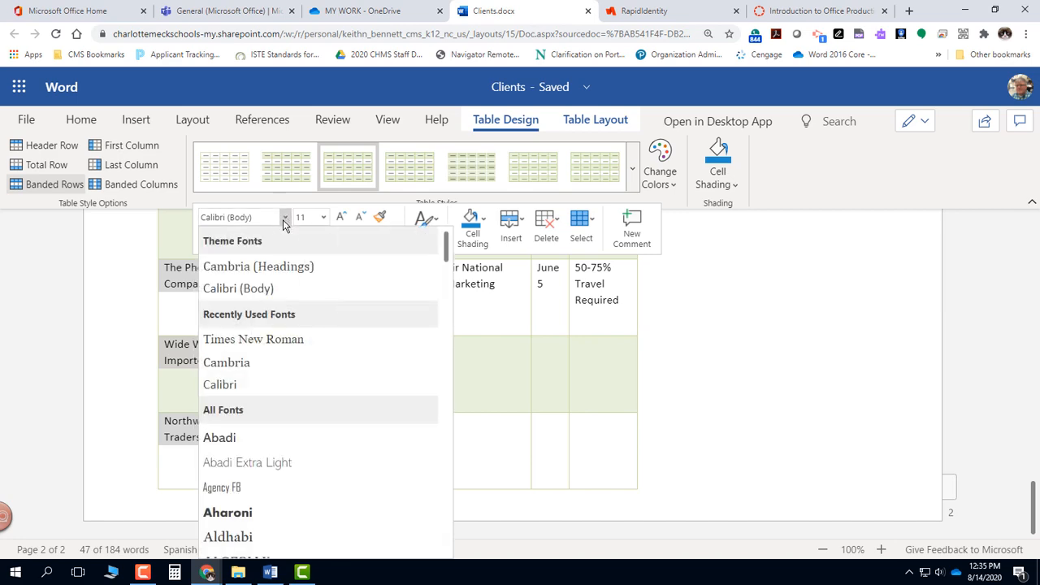
scroll(276, 272, down, 3)
scroll(276, 277, down, 15)
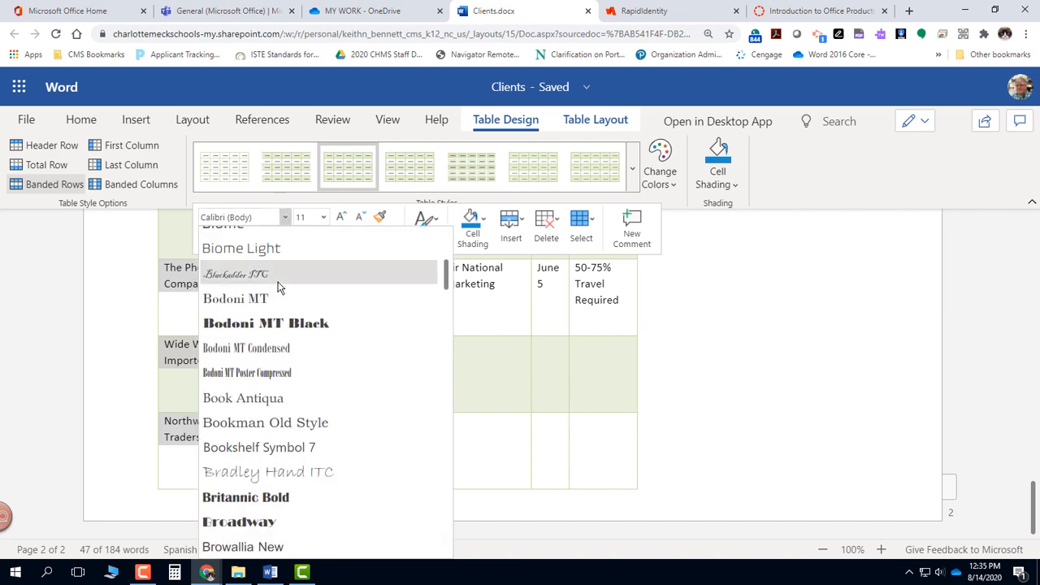
scroll(288, 307, down, 7)
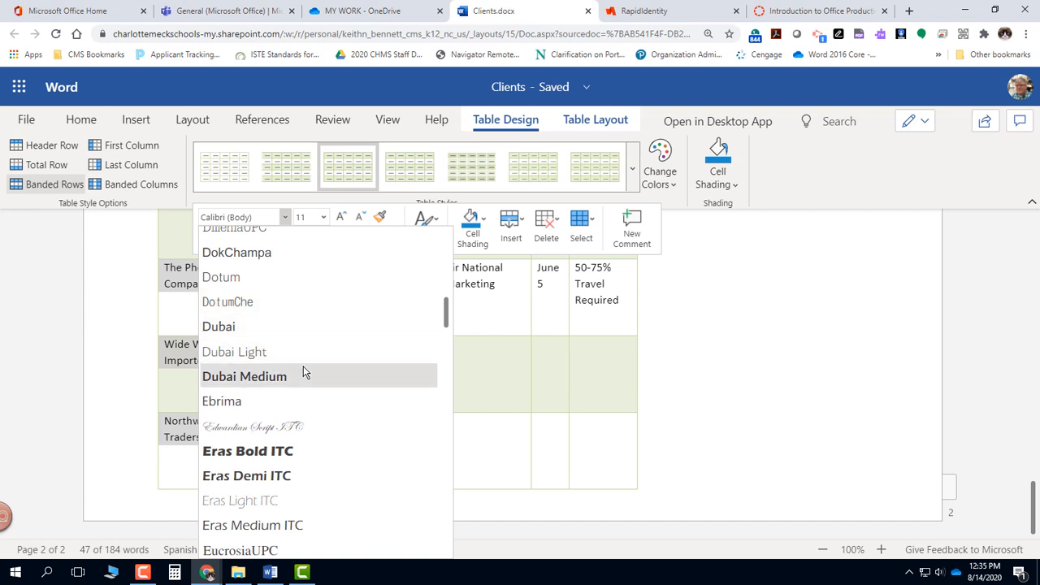
scroll(303, 367, down, 3)
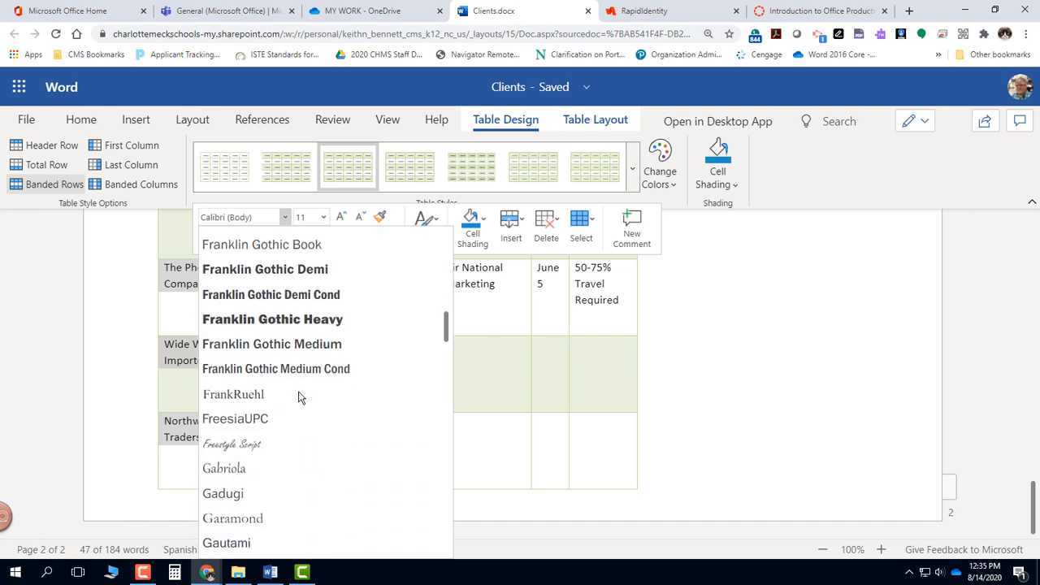
scroll(299, 395, down, 4)
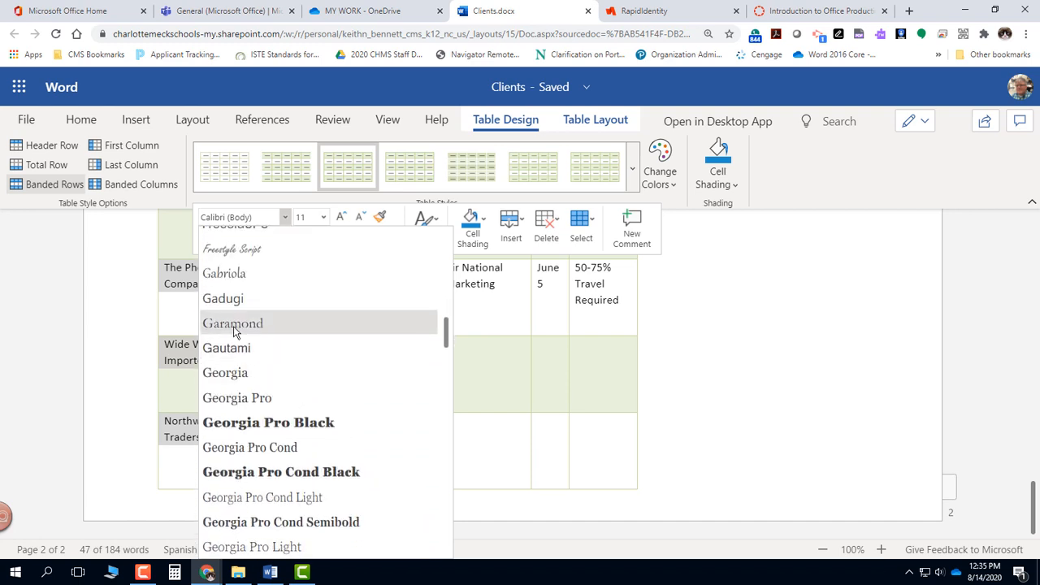
click(233, 325)
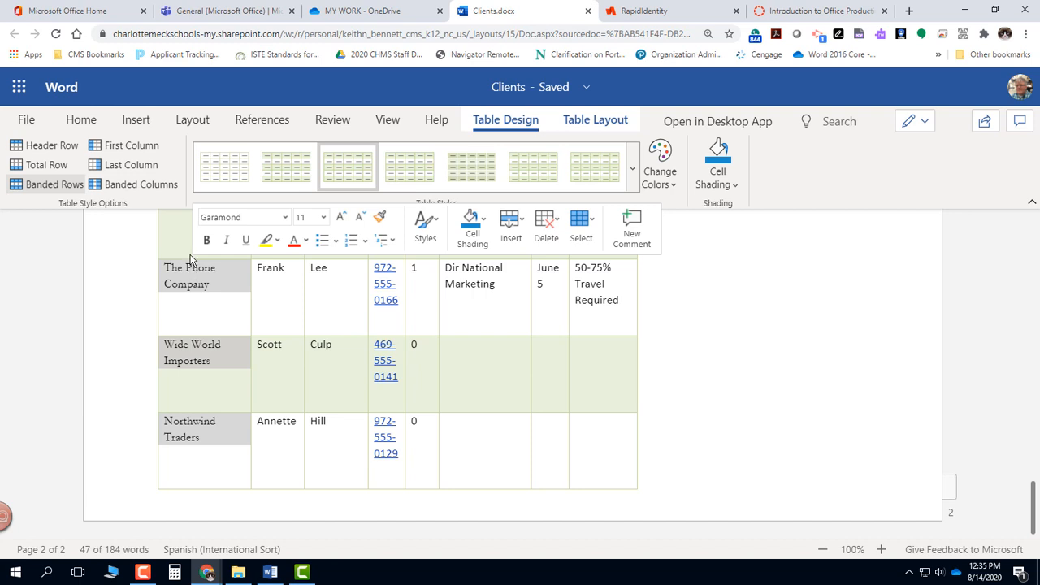
Set the company name column's text to size 12 and make it bold and italic
click(323, 218)
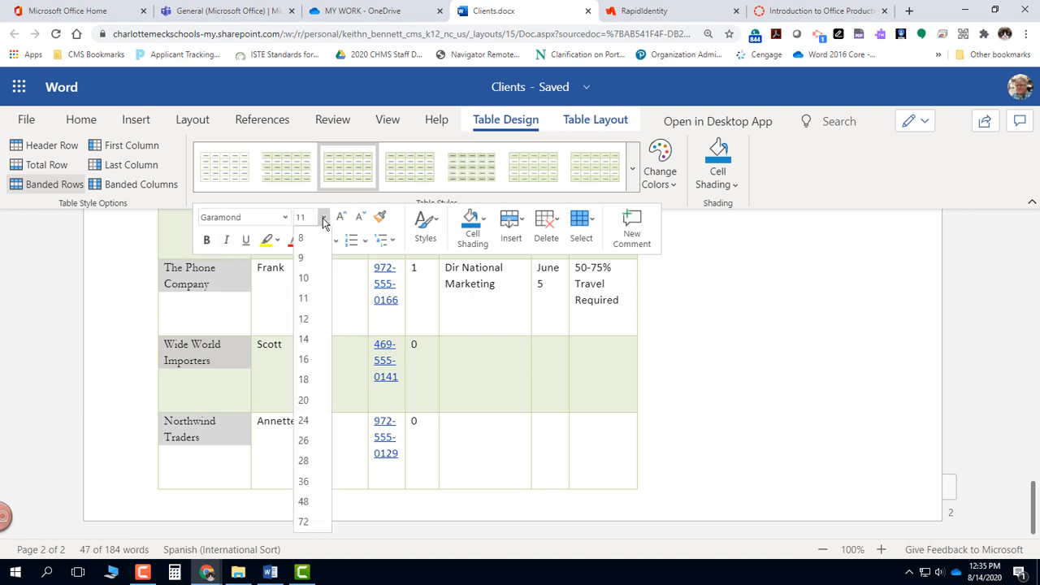
click(307, 300)
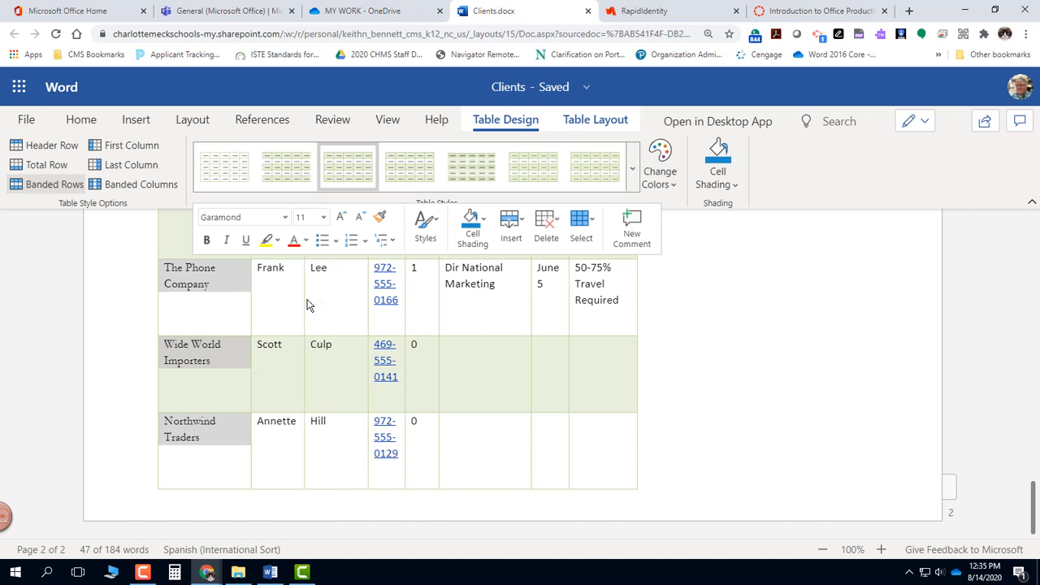
click(323, 218)
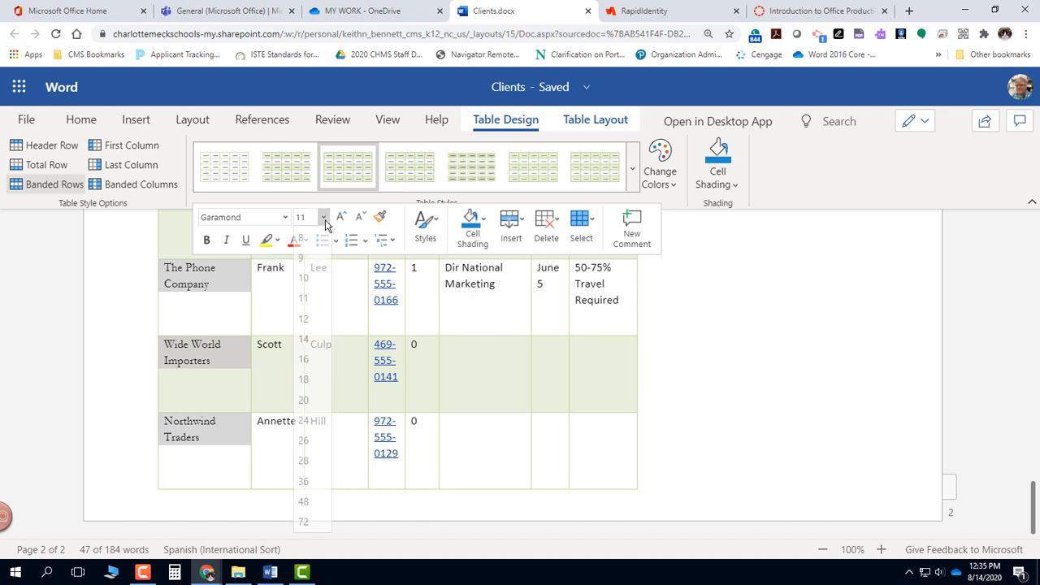
click(305, 324)
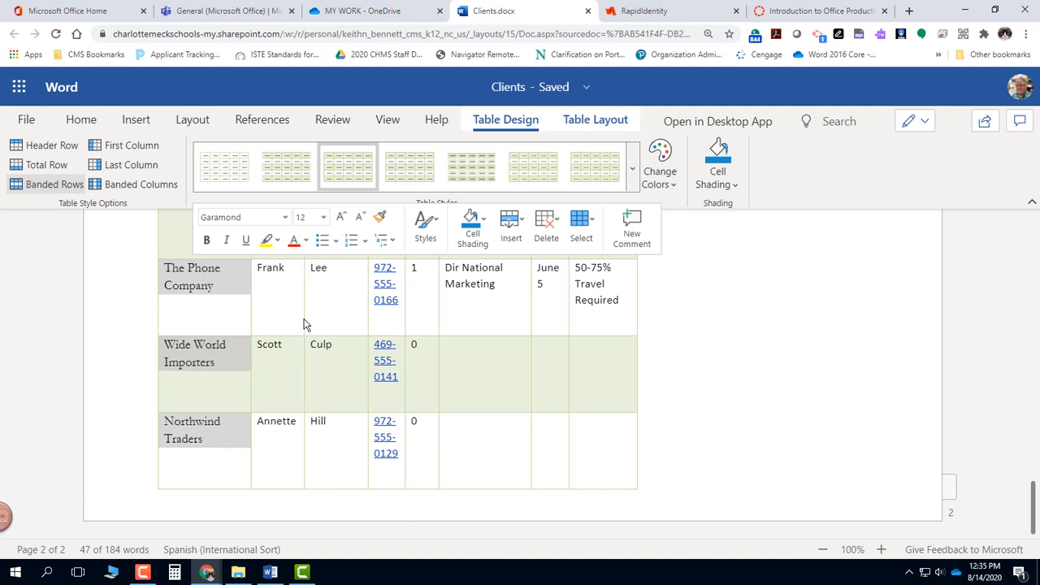
click(207, 242)
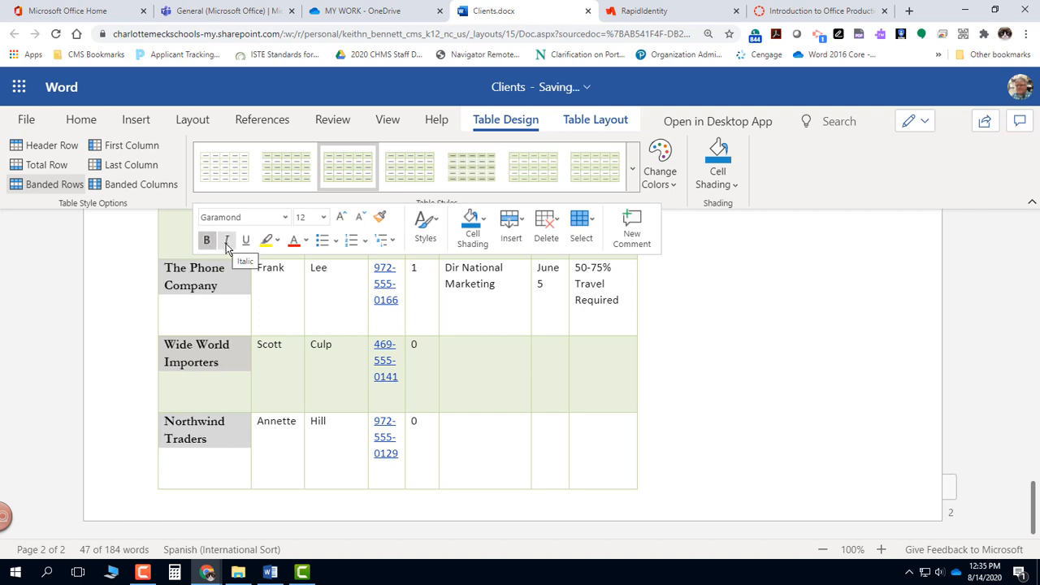
click(227, 242)
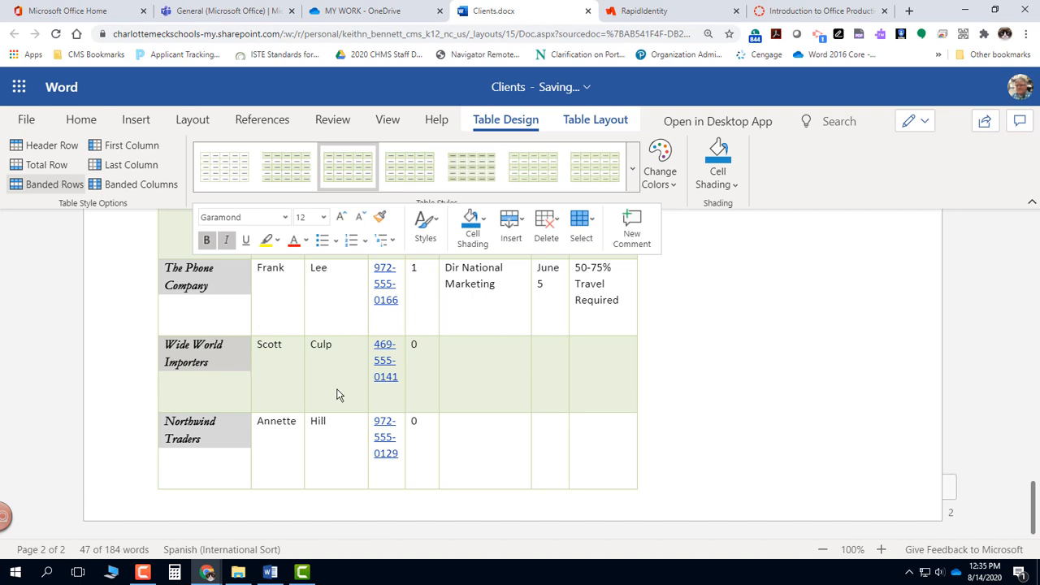